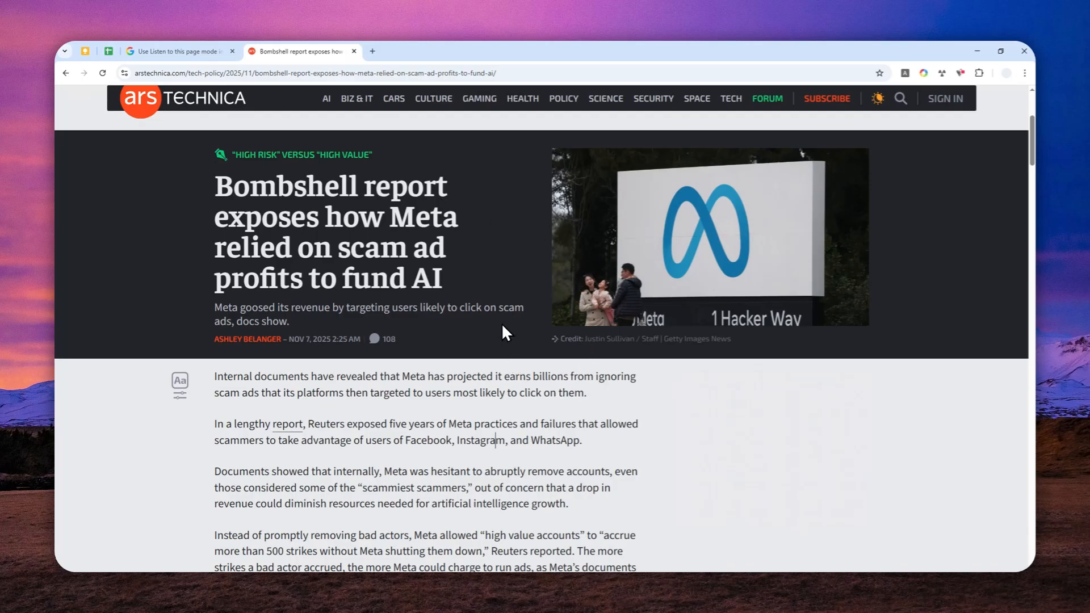
pyautogui.scroll(-3, 502, 324)
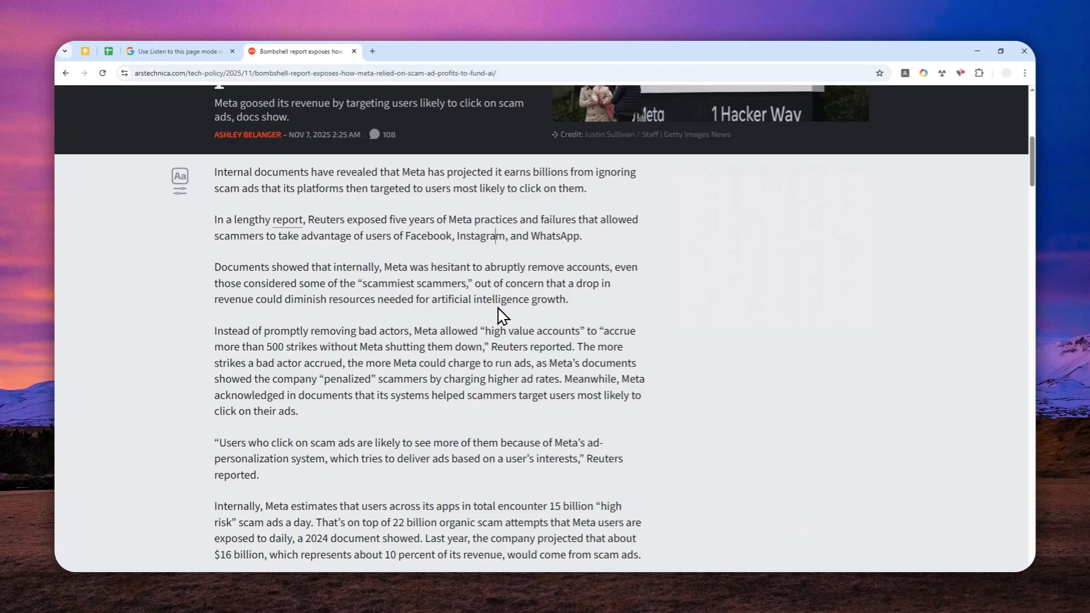
pyautogui.scroll(-3, 502, 316)
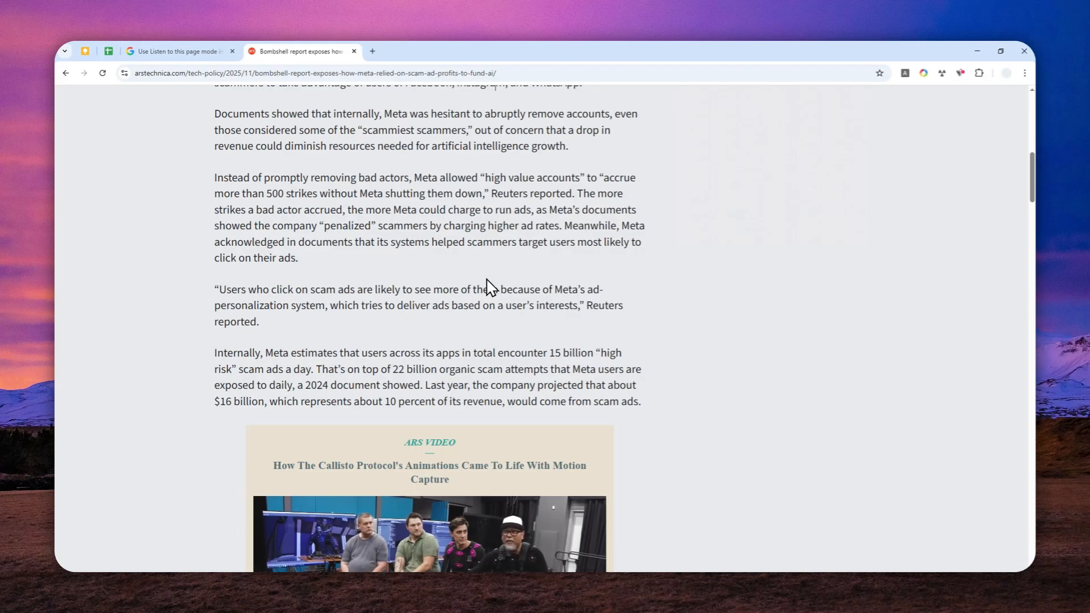
pyautogui.scroll(2, 476, 306)
pyautogui.scroll(3, 471, 310)
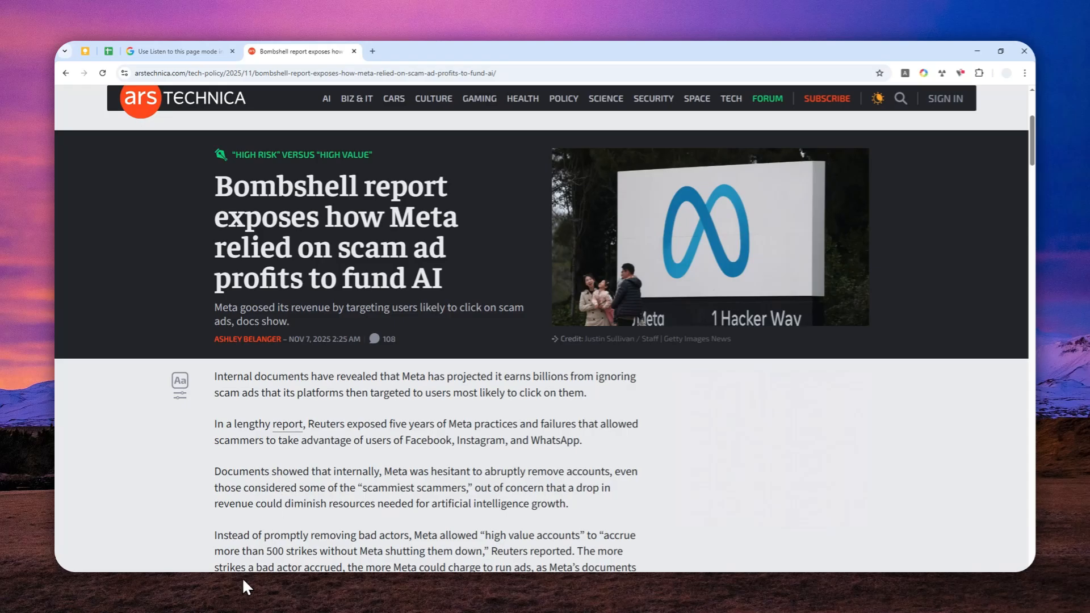
# Switch to the mirrored Pixel 3 XL phone, preview the article's AI playback until about 00:11, and minimise the paused player
pyautogui.click(219, 581)
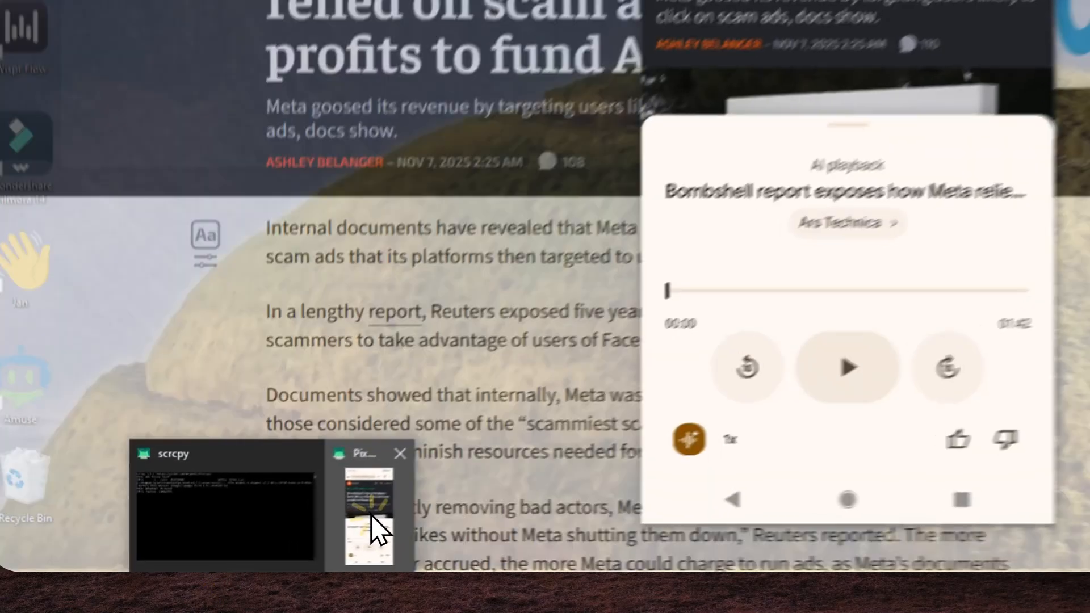
pyautogui.click(273, 539)
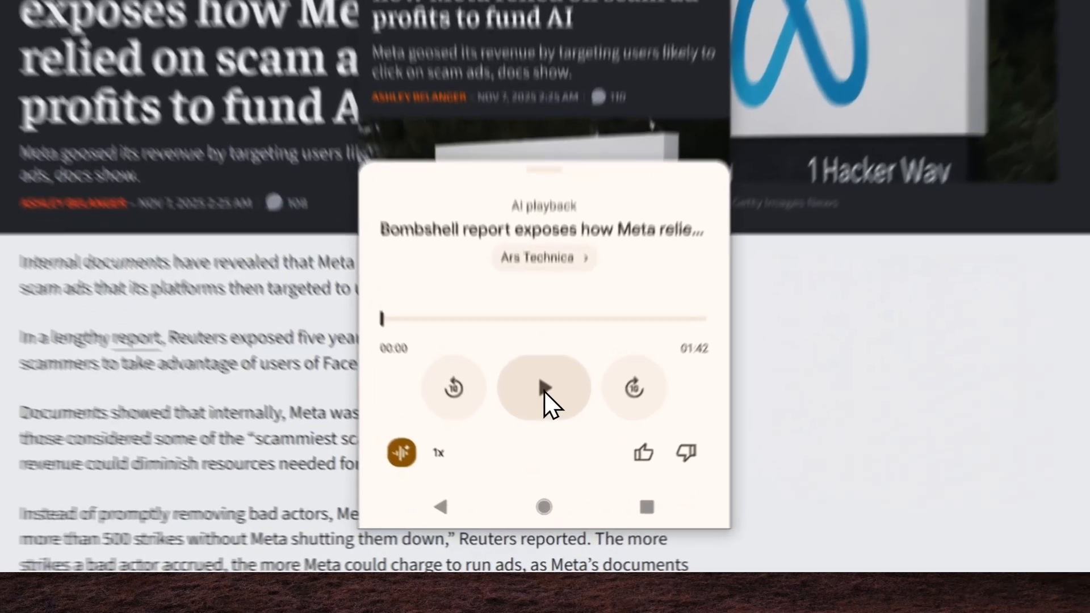
pyautogui.click(545, 456)
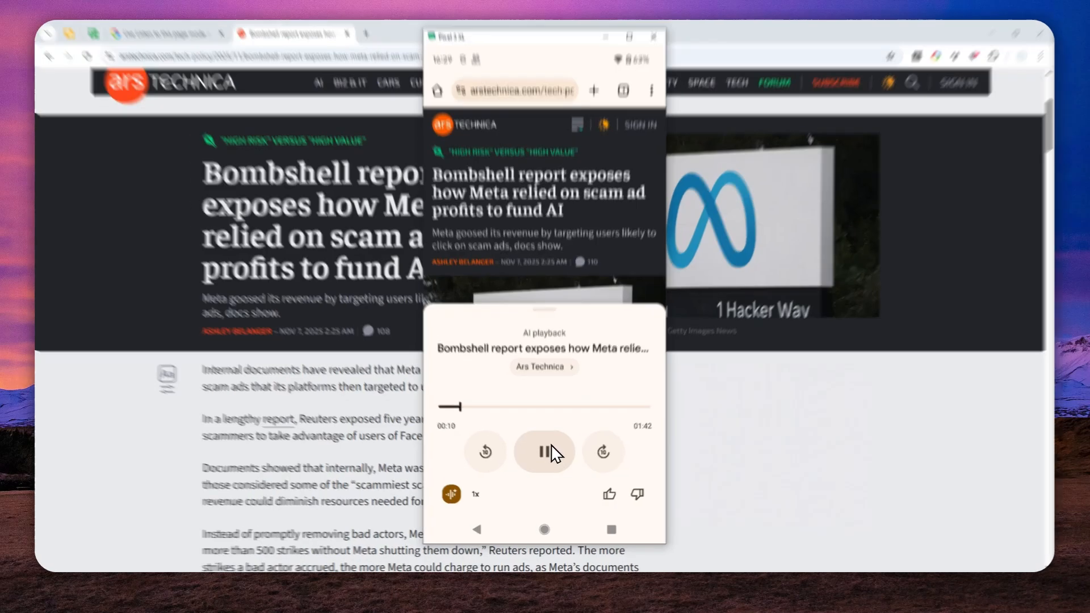
pyautogui.click(551, 454)
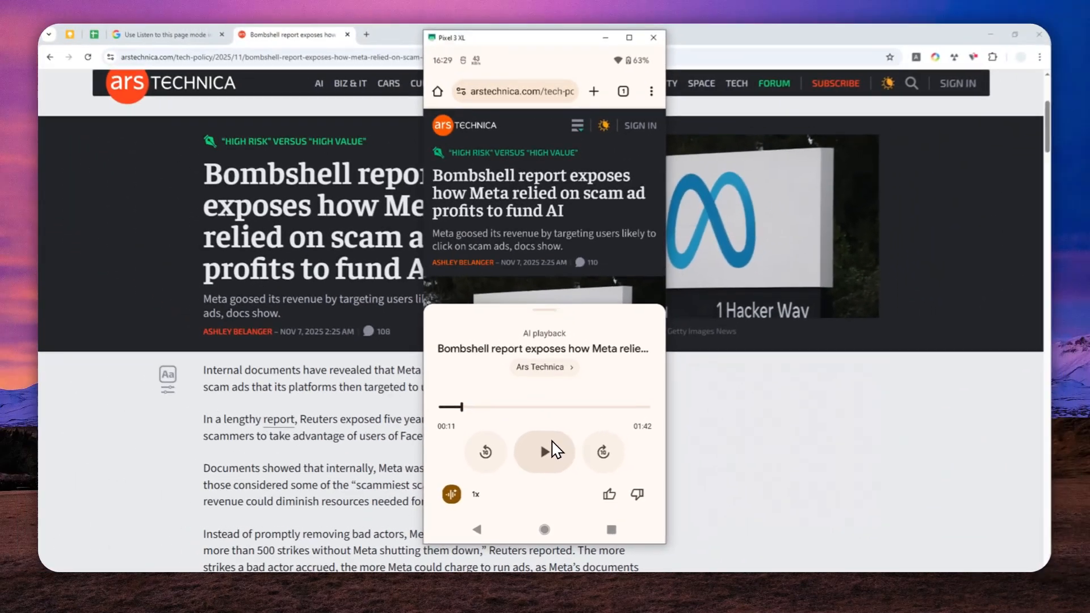
pyautogui.moveTo(557, 322); pyautogui.dragTo(540, 440)
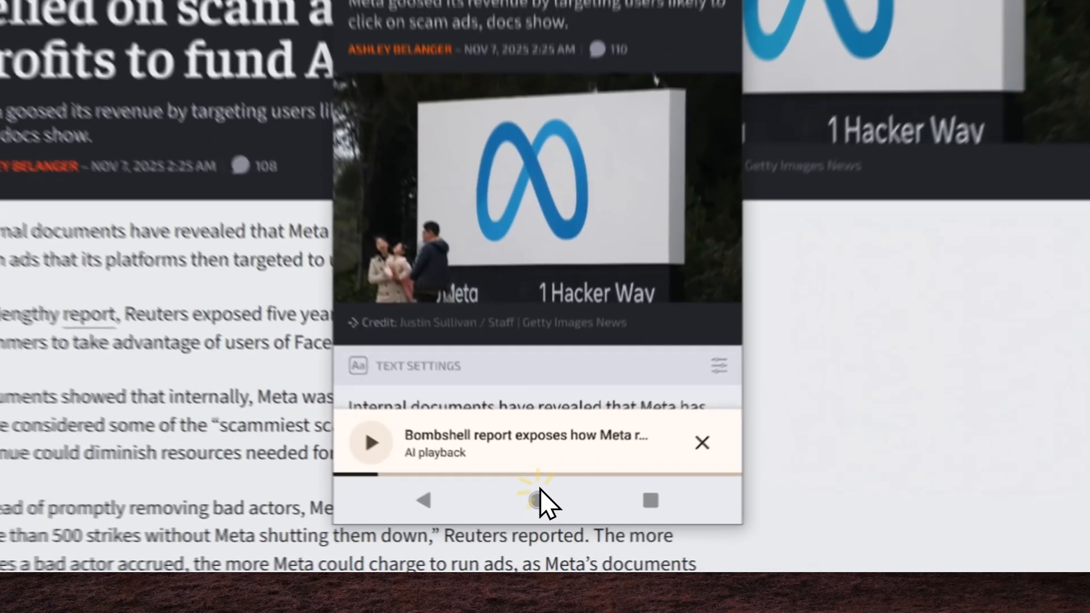
# Check Chrome's installed version in its app info on the phone and open its Google Play page to look for an update
pyautogui.click(546, 529)
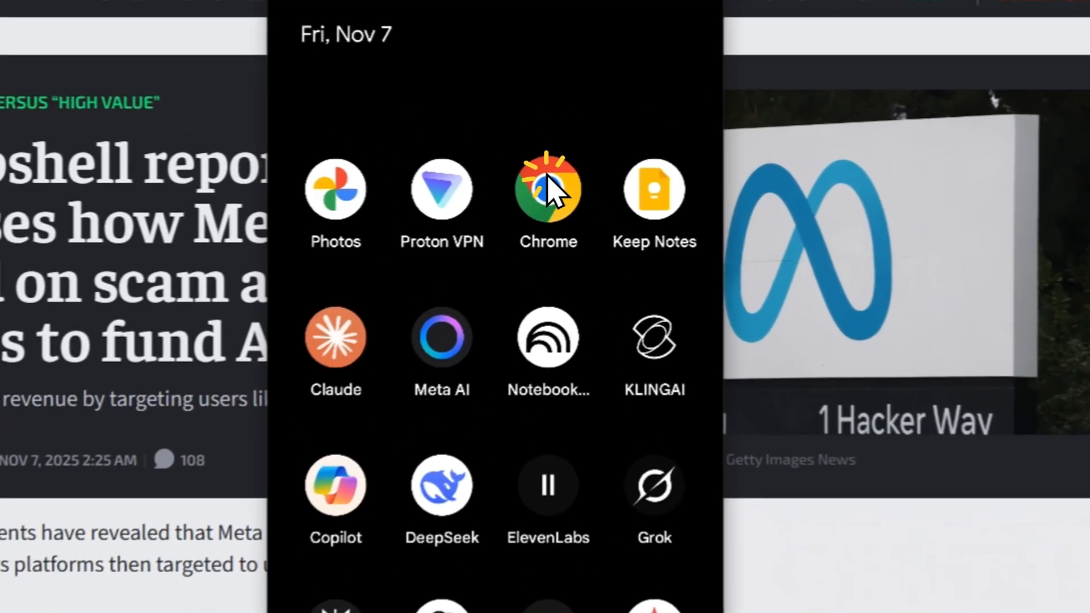
pyautogui.click(571, 197)
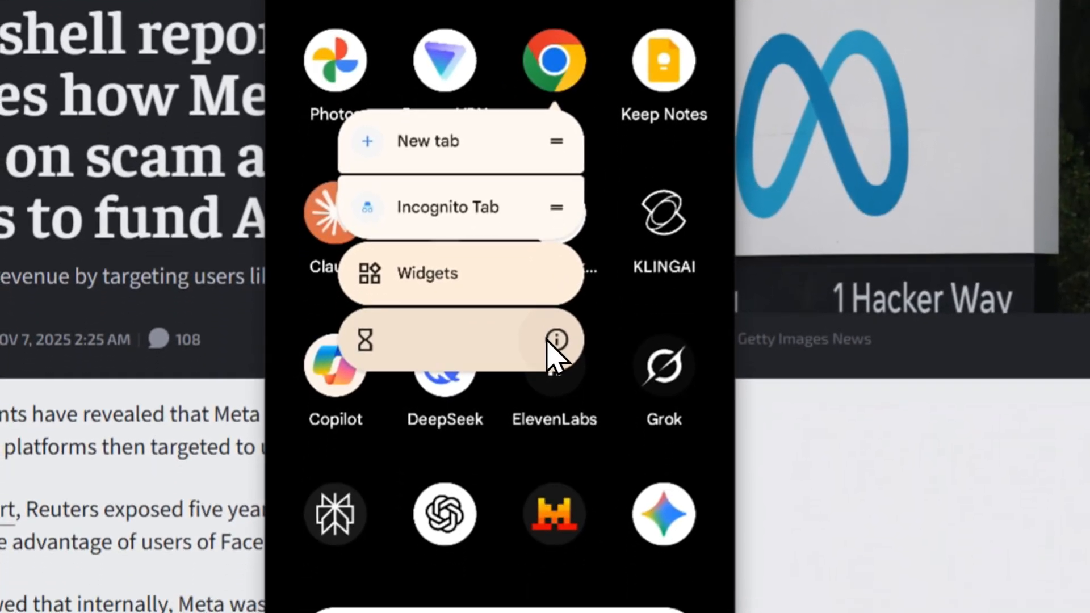
pyautogui.click(546, 465)
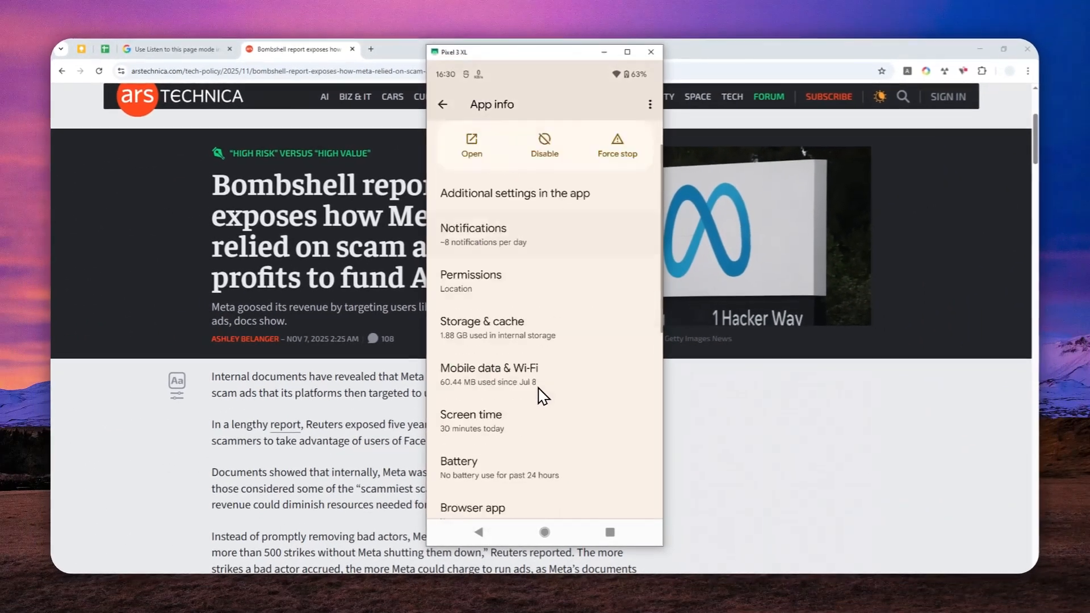
pyautogui.scroll(-6, 543, 395)
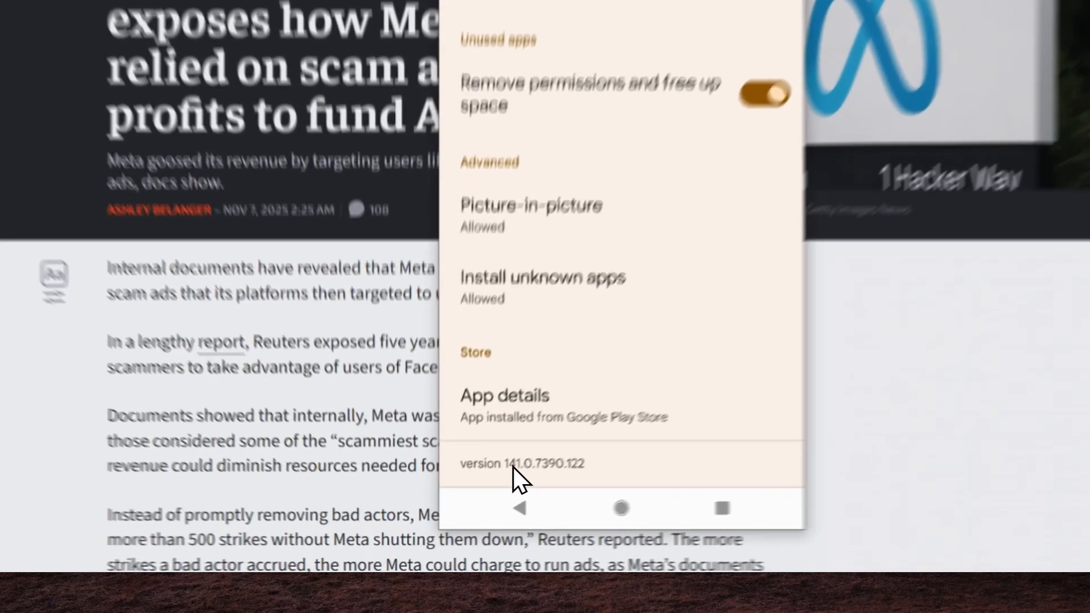
pyautogui.click(476, 503)
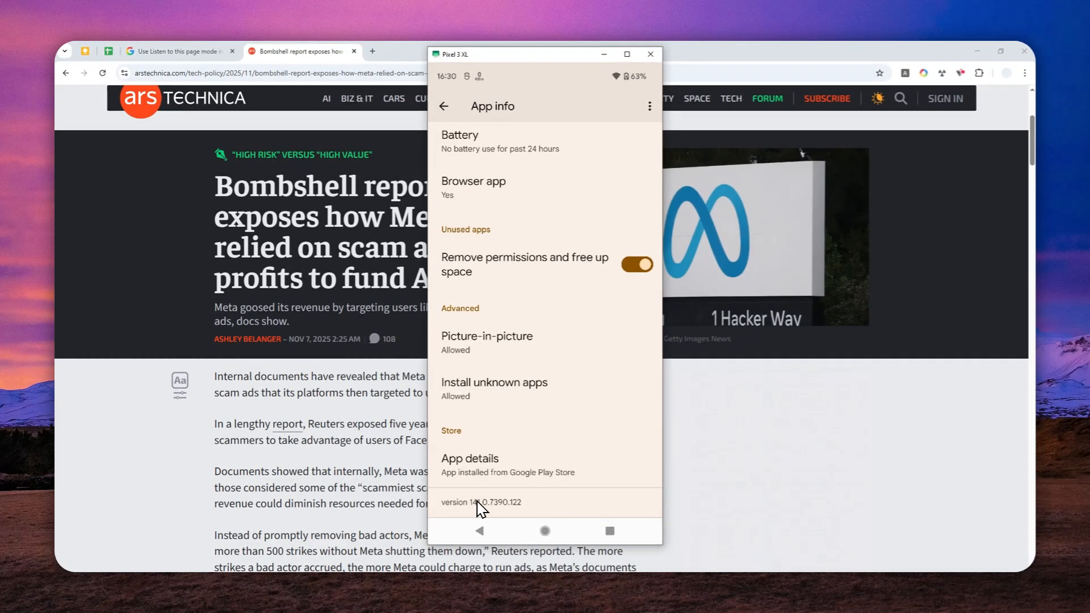
pyautogui.click(506, 459)
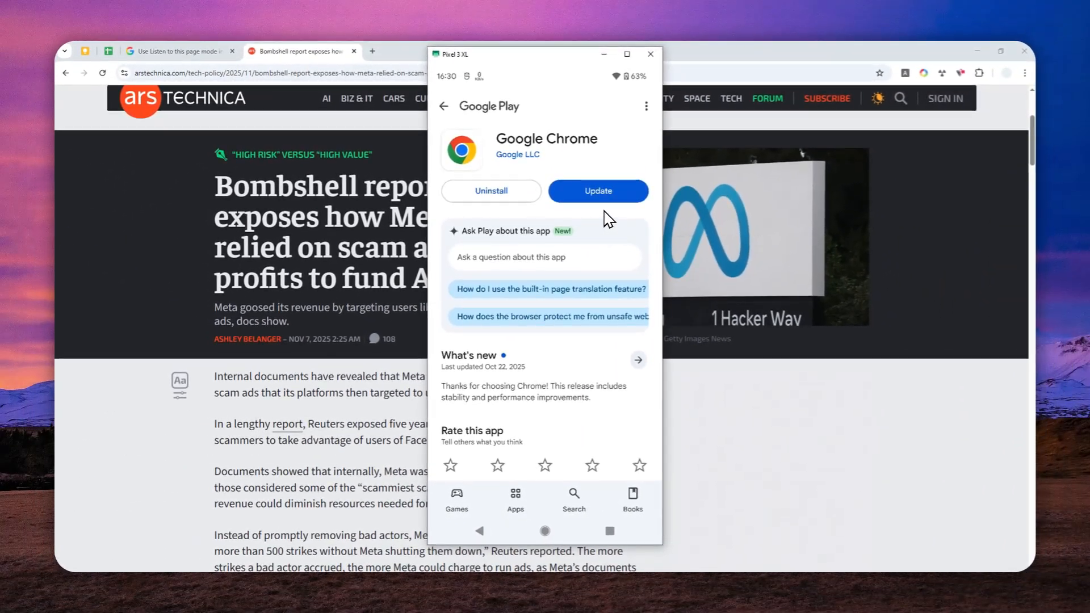
# Return to the Ars Technica article in mobile Chrome through the phone's recent apps
pyautogui.click(609, 530)
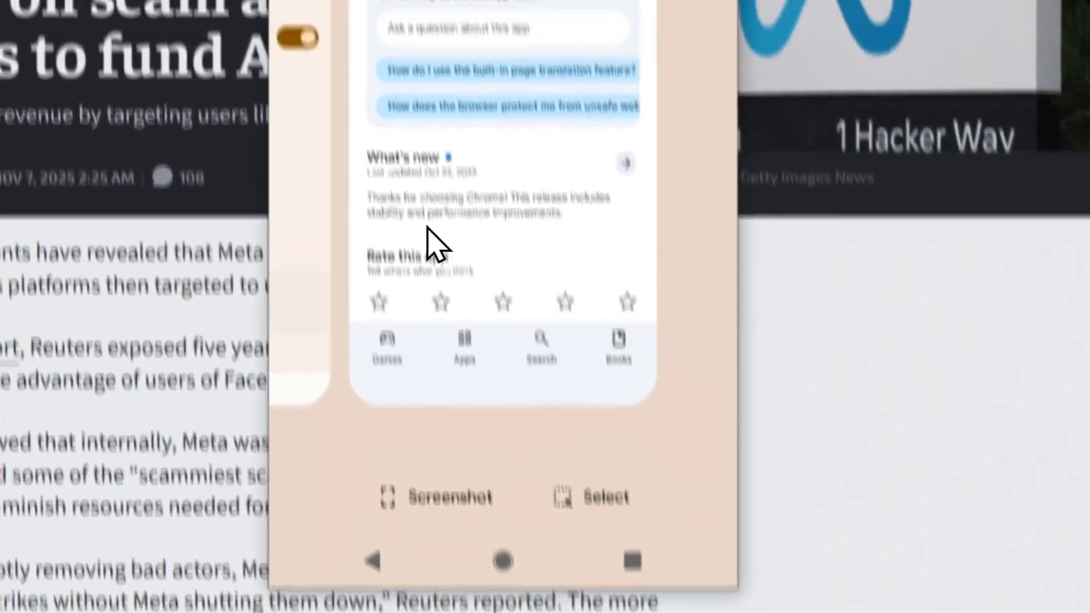
pyautogui.moveTo(393, 172); pyautogui.dragTo(630, 163)
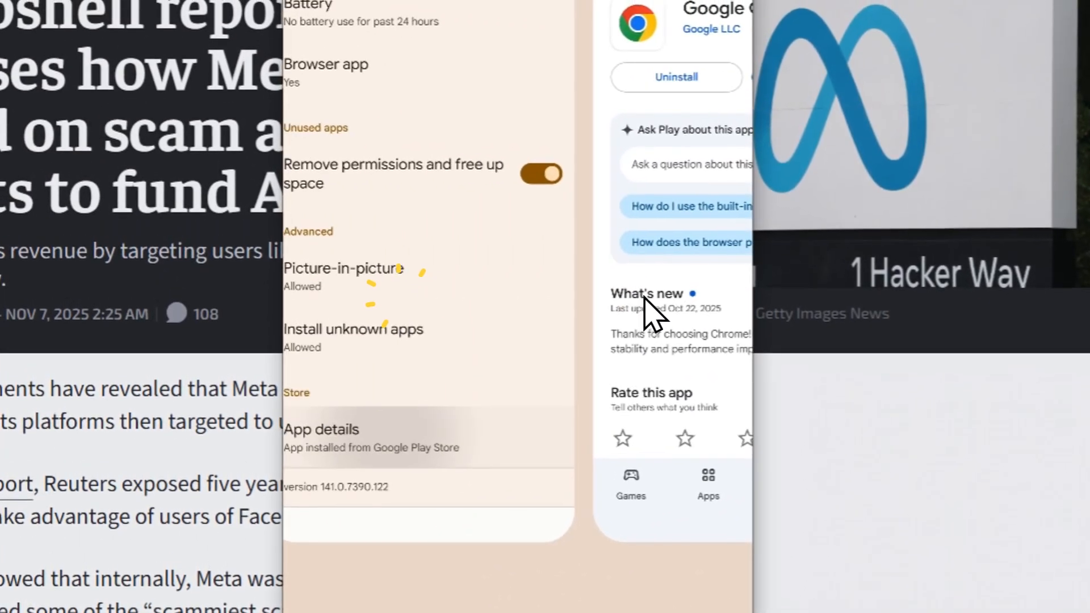
pyautogui.moveTo(430, 165); pyautogui.dragTo(583, 167)
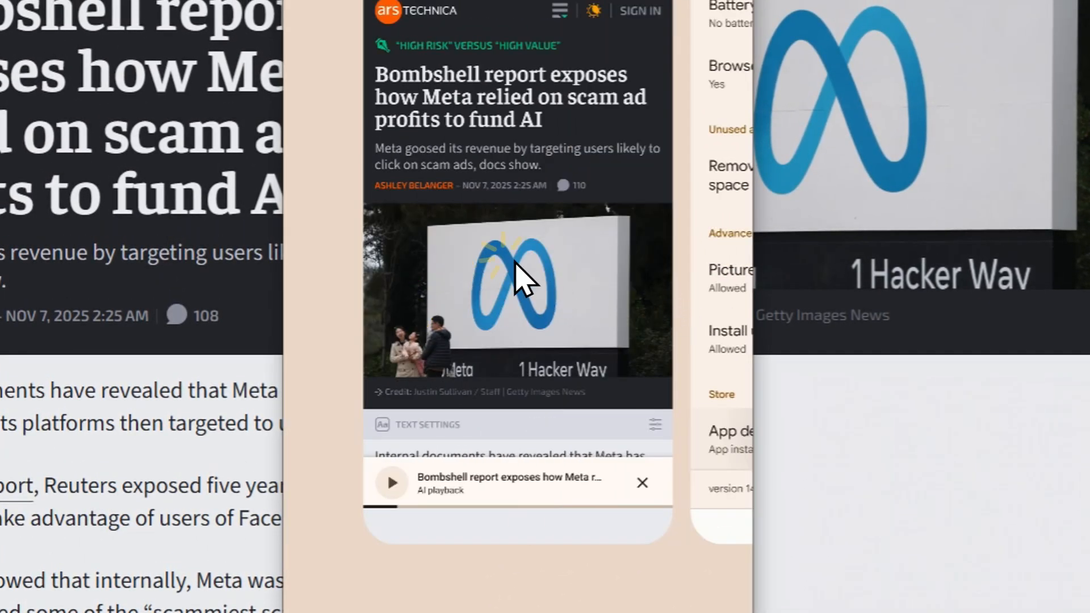
pyautogui.click(511, 266)
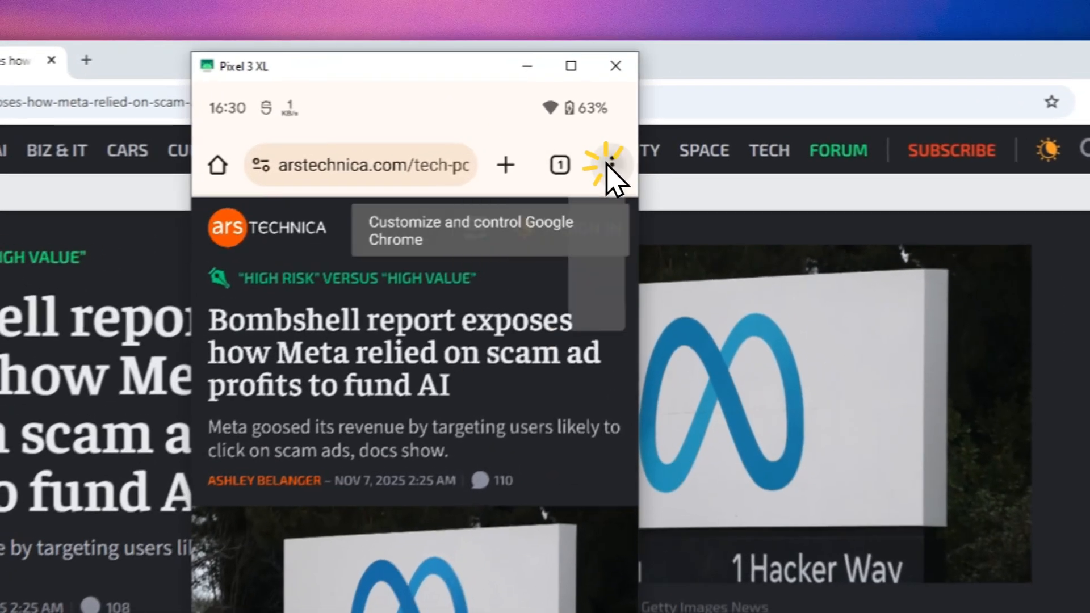
# Review the Languages page in mobile Chrome's settings, including the list of languages available to add, and return to the main settings
pyautogui.click(648, 106)
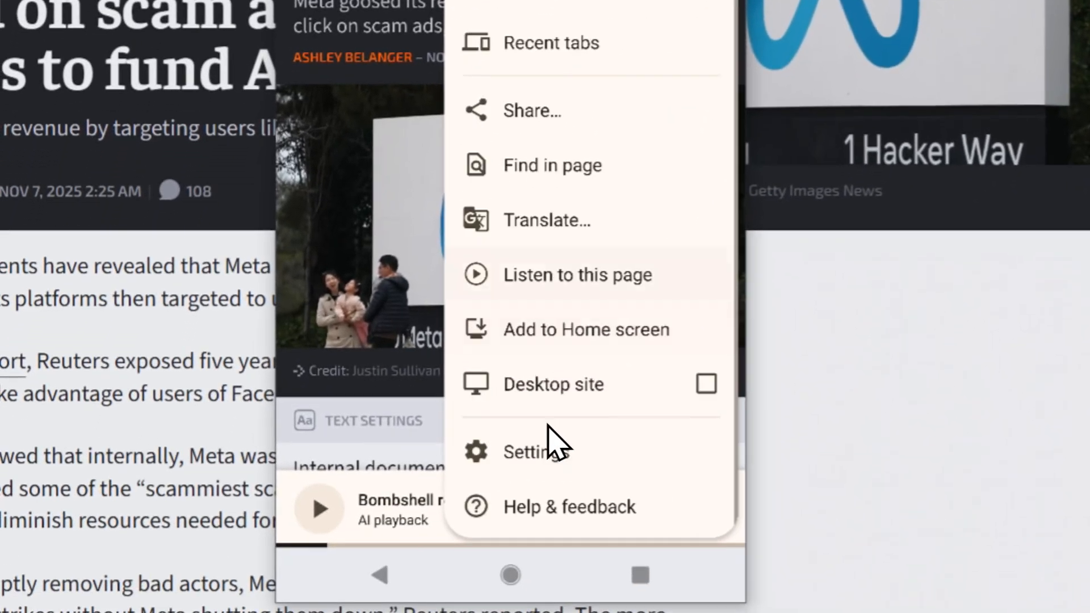
pyautogui.click(544, 450)
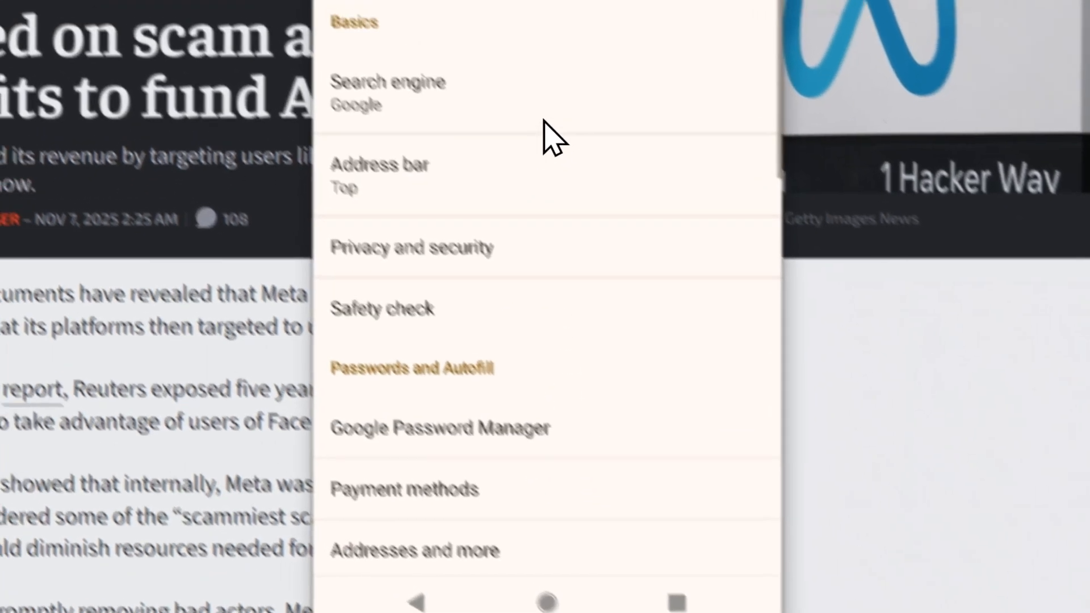
pyautogui.scroll(-10, 543, 122)
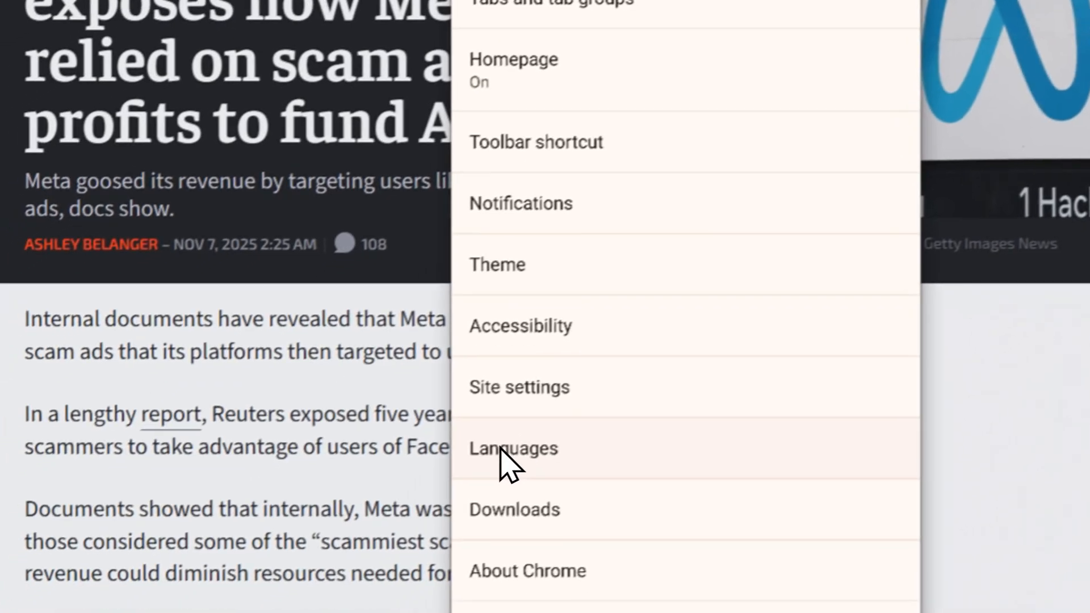
pyautogui.click(502, 448)
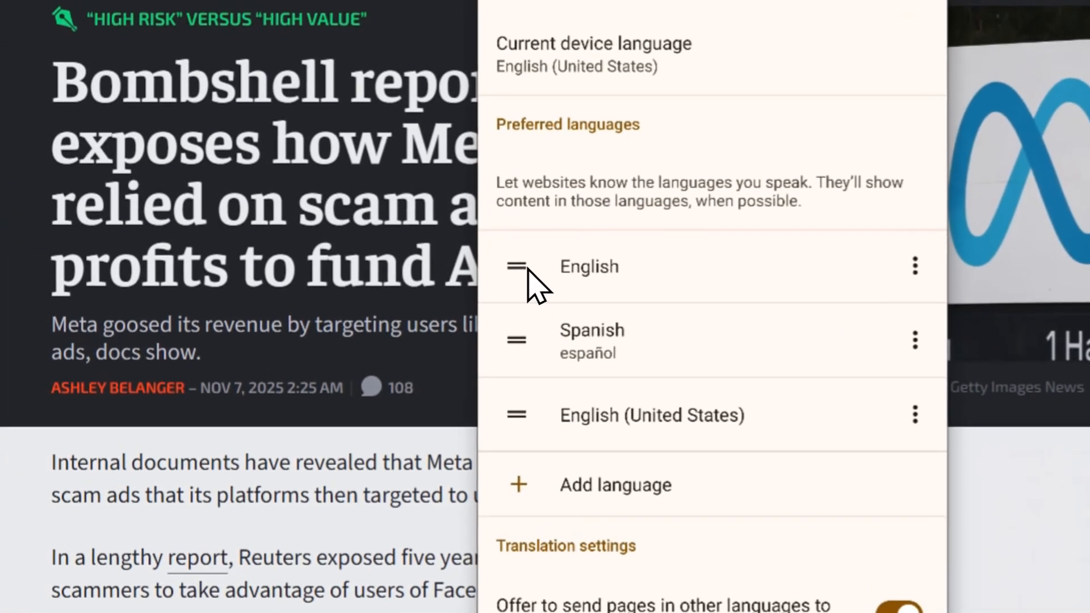
pyautogui.click(557, 196)
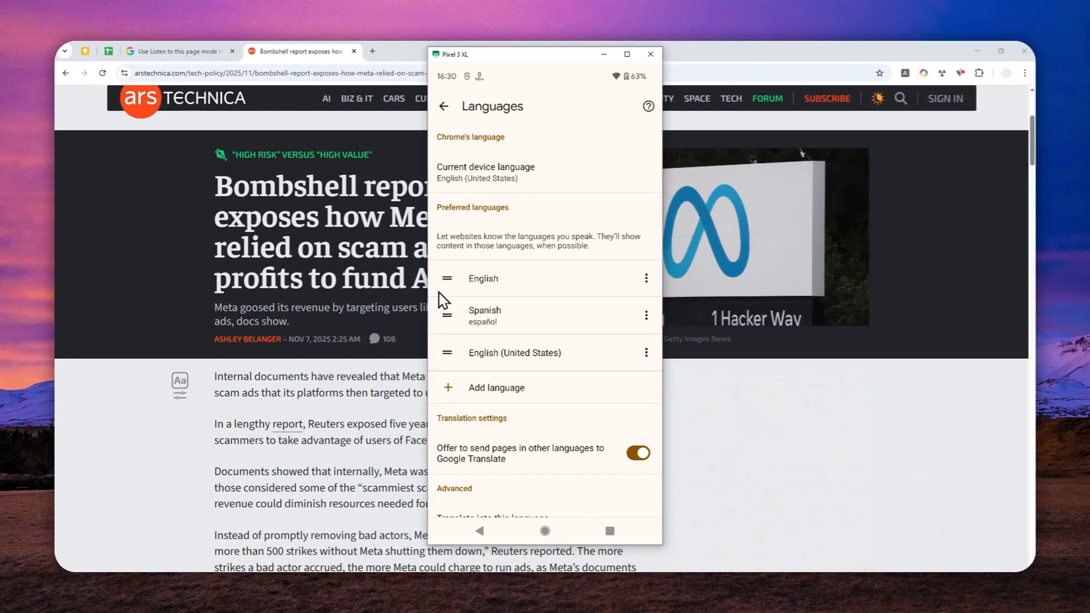
pyautogui.click(499, 391)
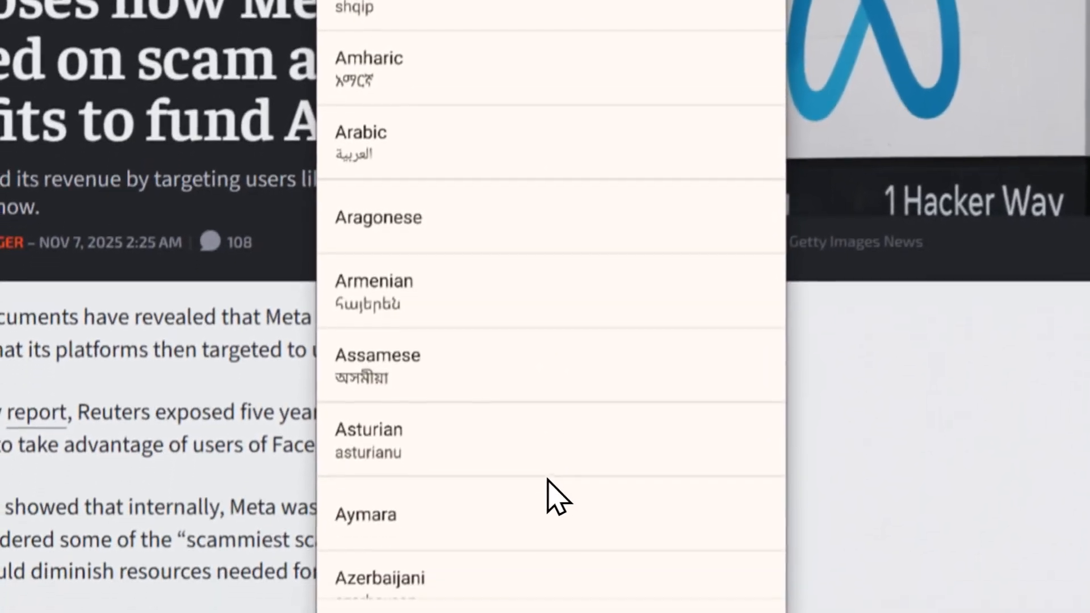
pyautogui.click(487, 127)
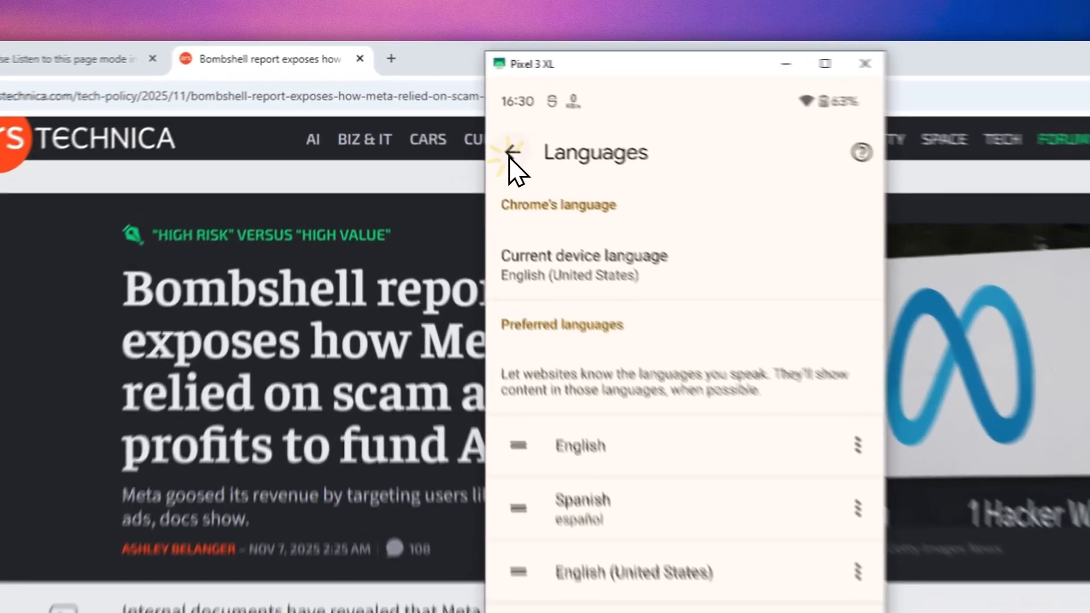
pyautogui.click(443, 105)
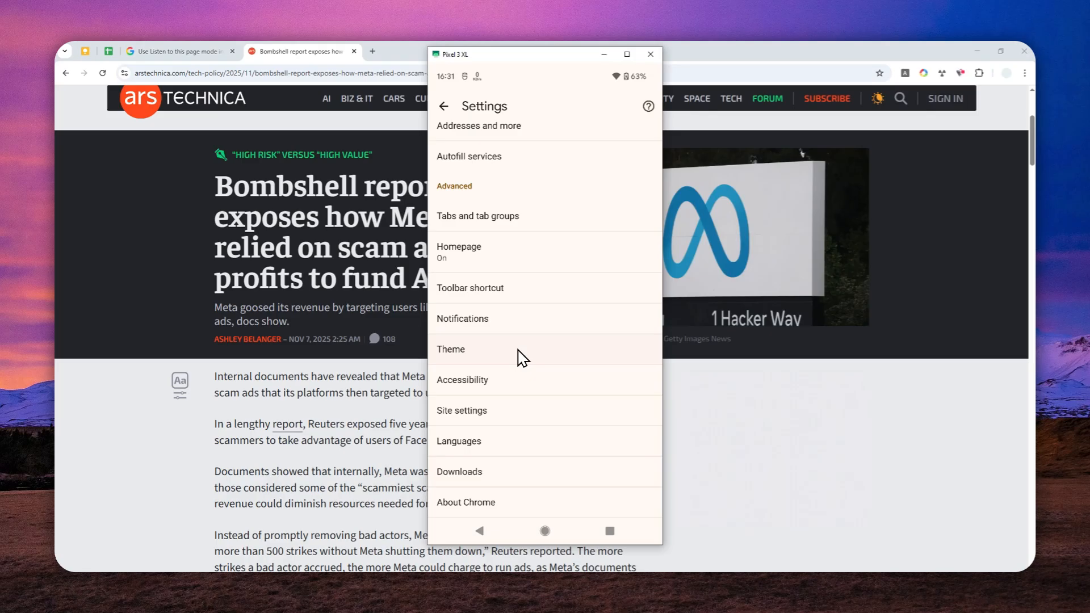
# Review the Google services options in Chrome's settings, including Make searches and browsing better, and return to the article
pyautogui.scroll(10, 521, 360)
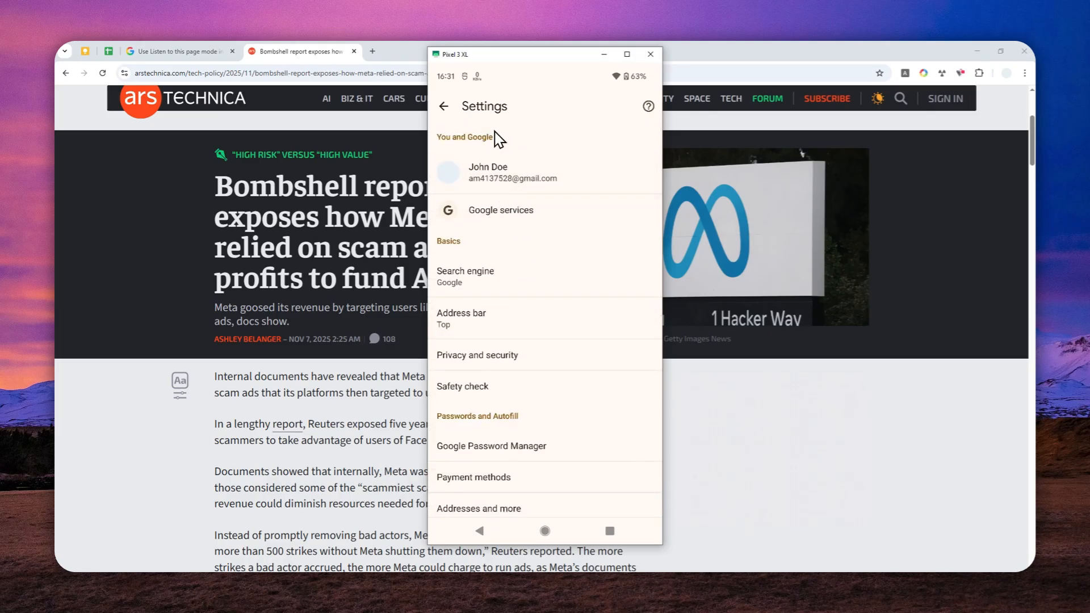
pyautogui.scroll(-1, 503, 243)
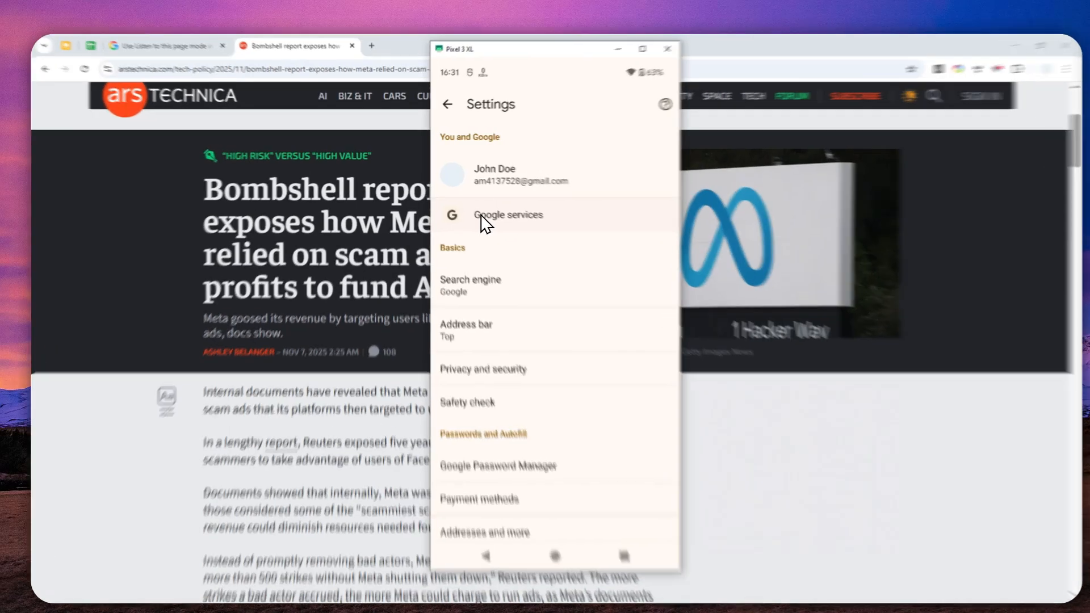
pyautogui.click(475, 211)
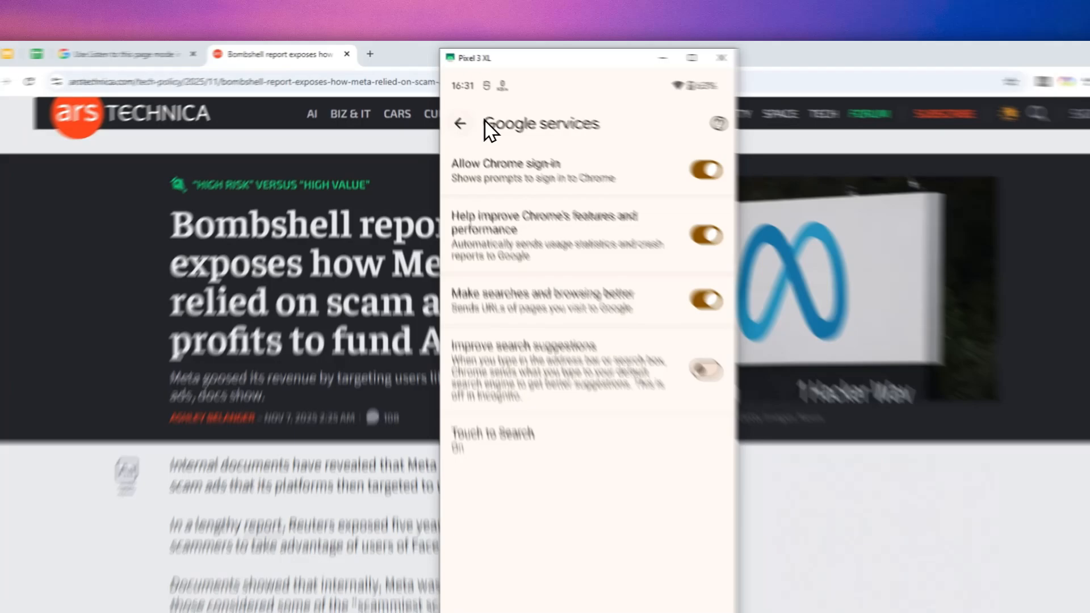
pyautogui.click(443, 106)
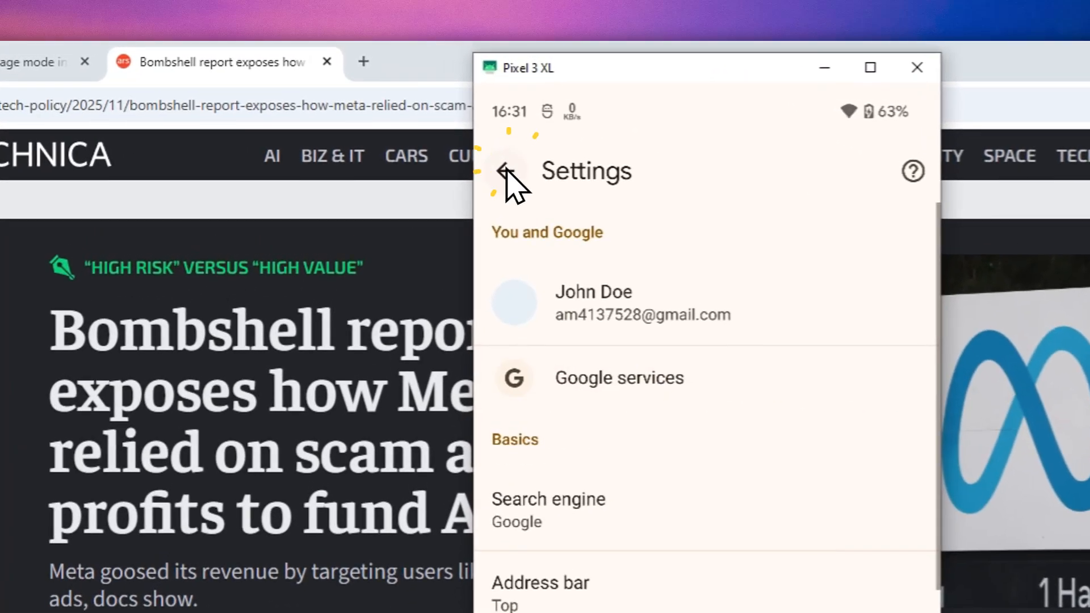
pyautogui.click(509, 166)
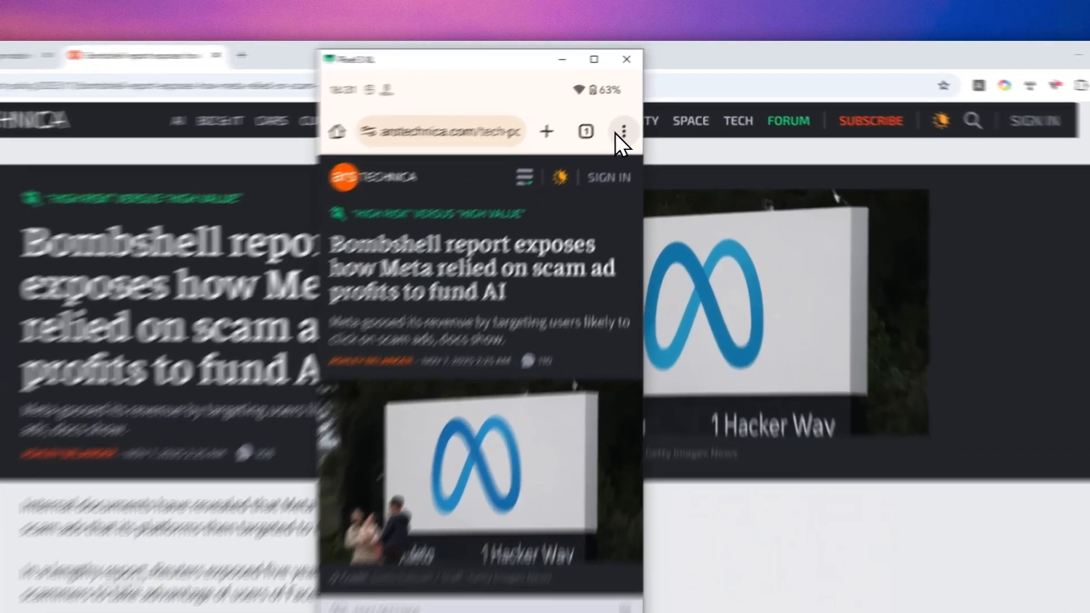
# Start Listen to this page for the Ars Technica article and expand the AI playback player
pyautogui.click(647, 107)
pyautogui.click(645, 107)
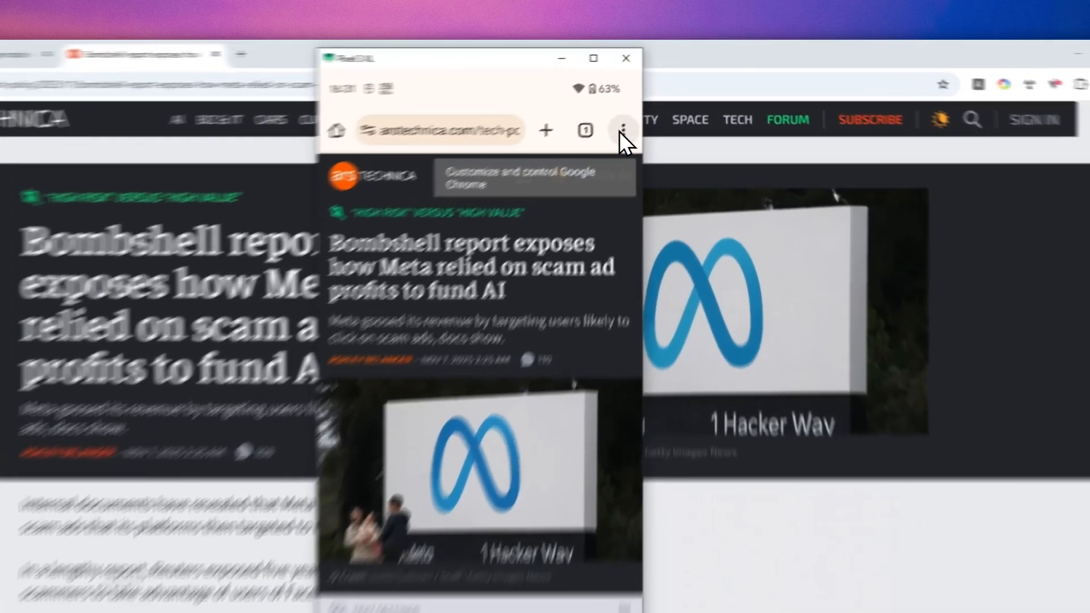
pyautogui.click(647, 107)
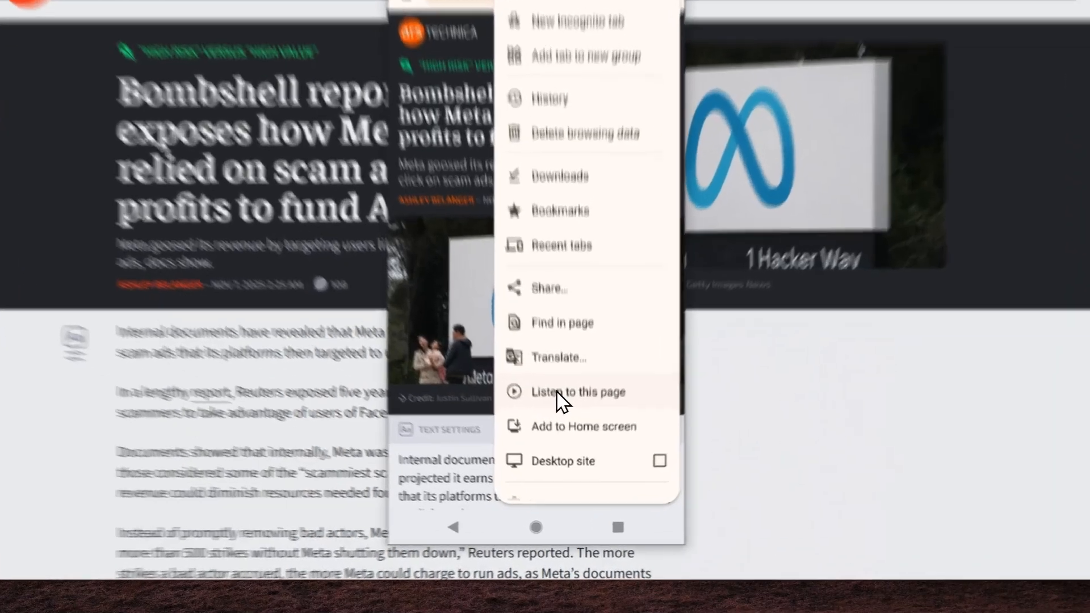
pyautogui.click(562, 424)
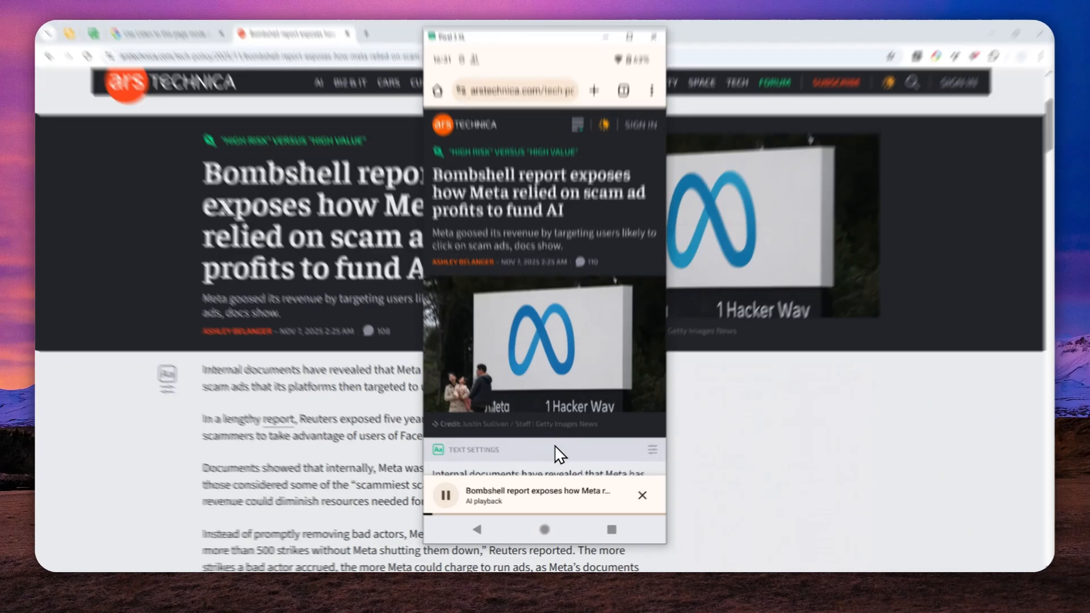
pyautogui.click(545, 495)
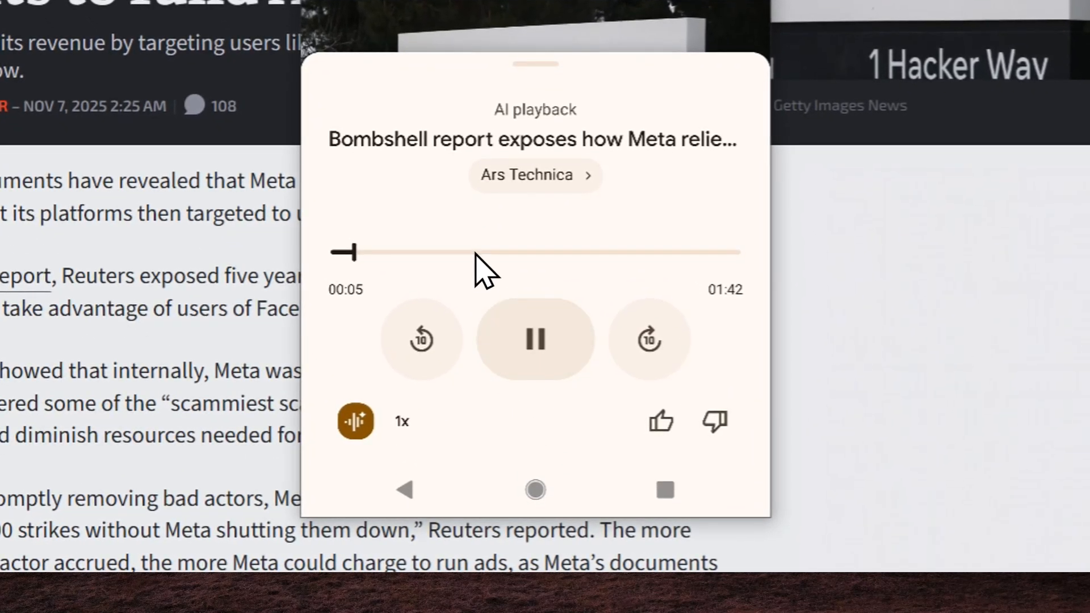
# Skip ahead twice in the article's AI playback, to 00:39 and about 01:10, and pause it
pyautogui.click(489, 252)
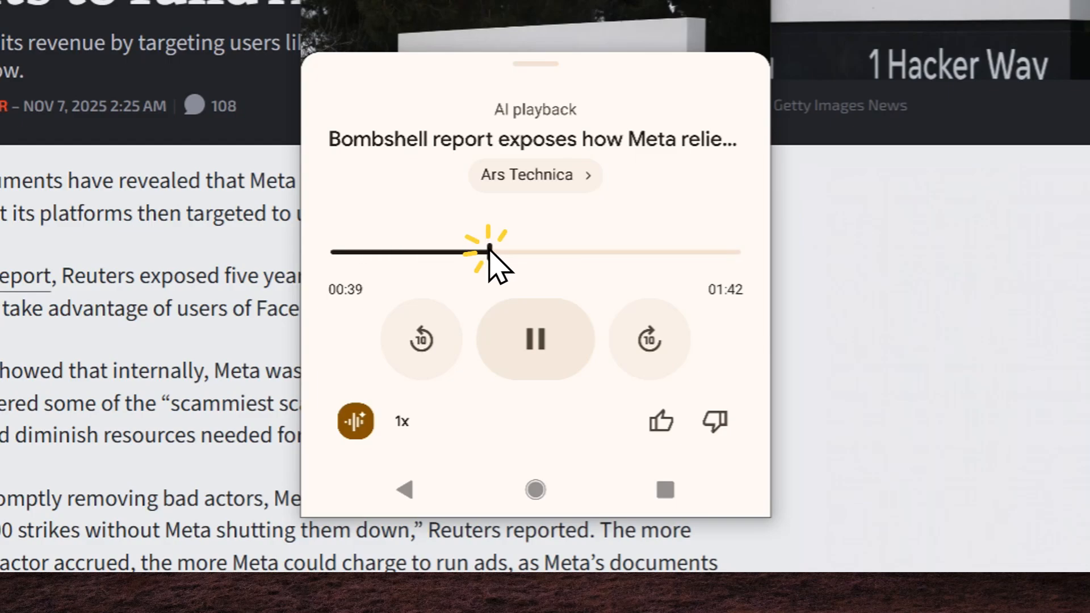
pyautogui.click(613, 252)
pyautogui.click(543, 329)
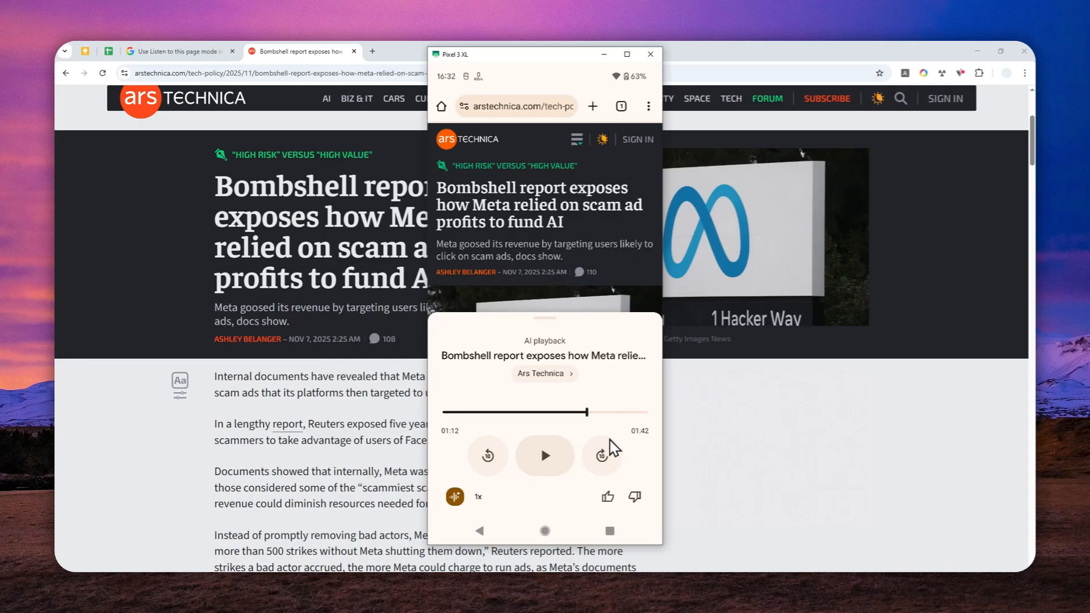
# Leave the article for the phone's home screen and reopen it in mobile Chrome
pyautogui.click(545, 530)
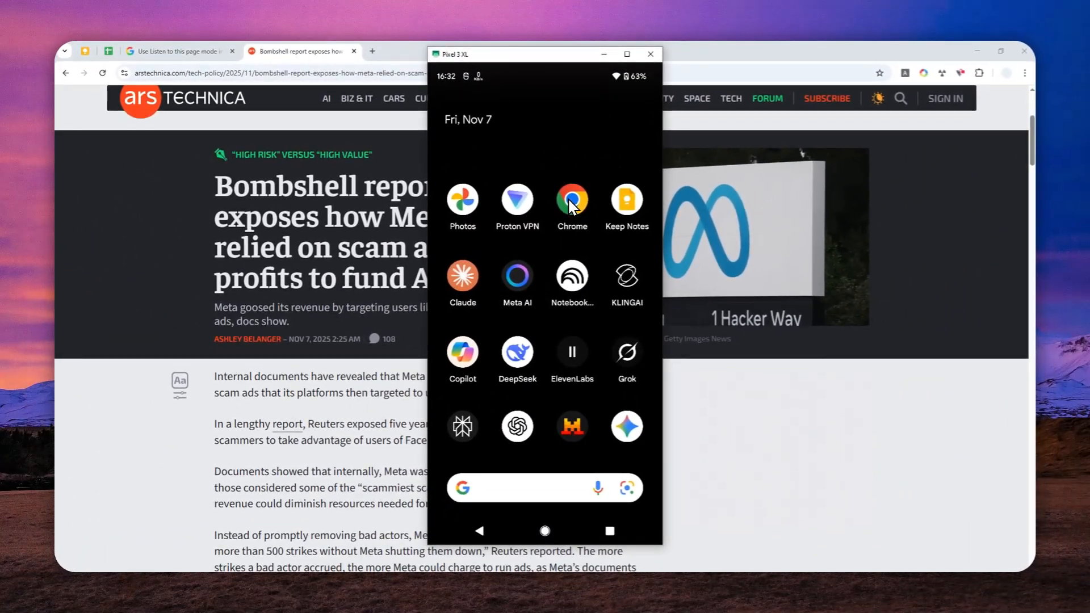
pyautogui.click(569, 195)
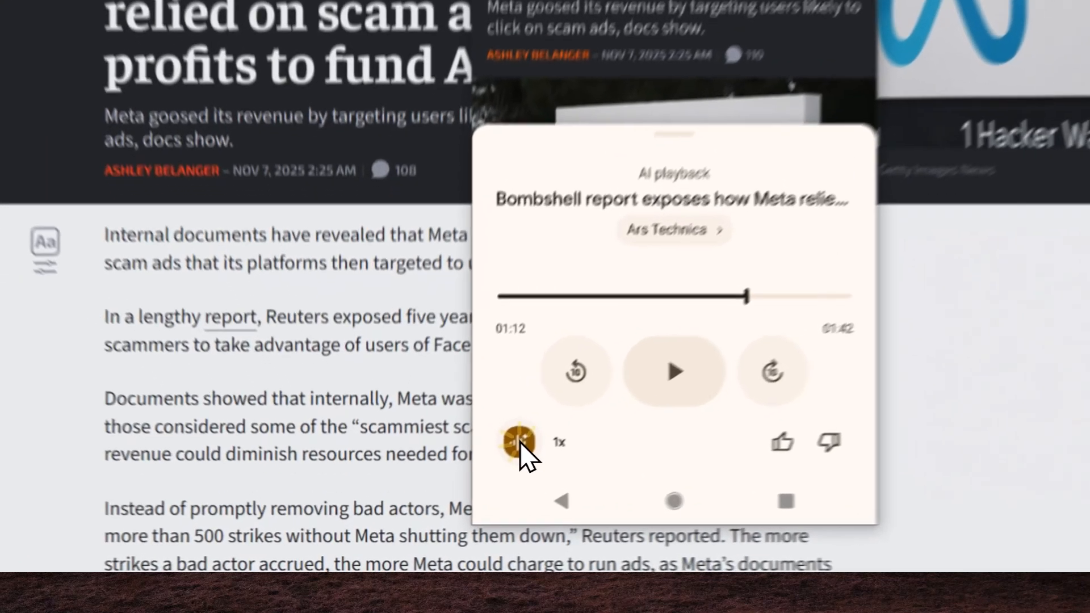
# Switch the player from AI playback to Standard playback, play the first few seconds of the article and pause it
pyautogui.click(518, 442)
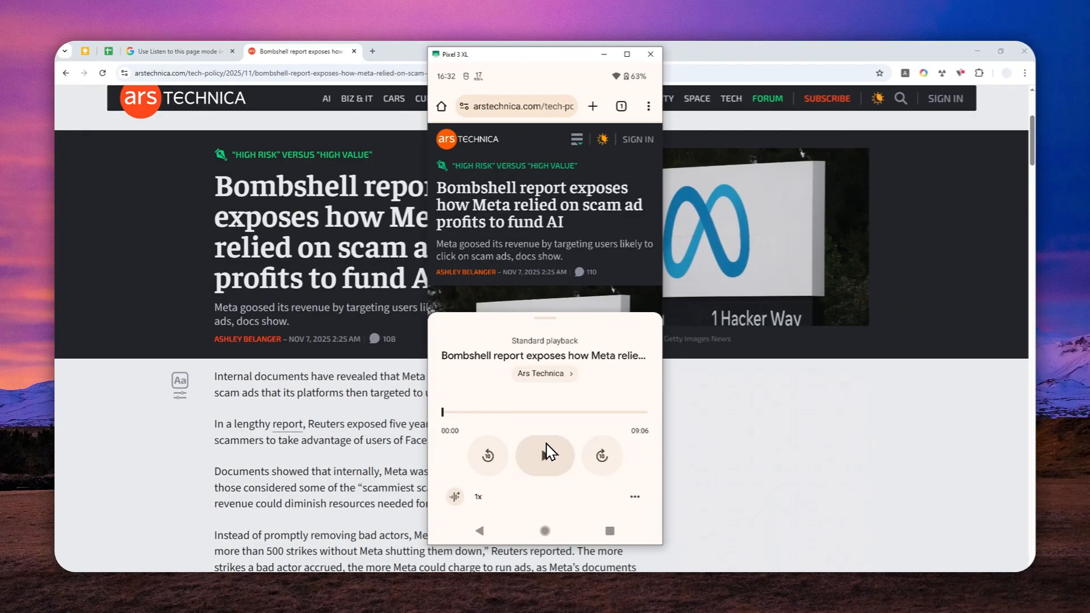
pyautogui.click(545, 454)
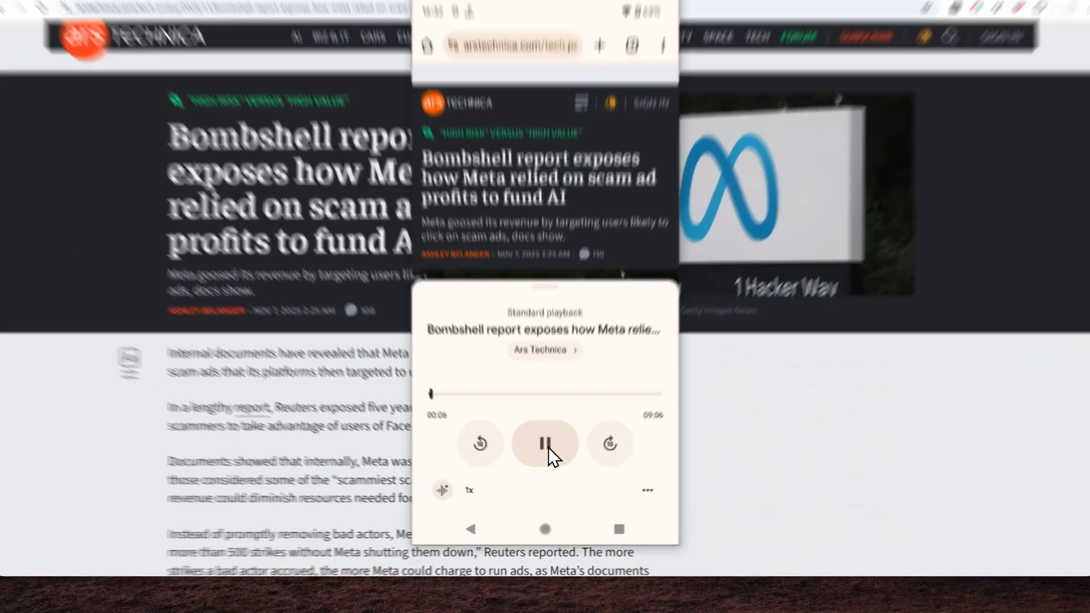
pyautogui.click(546, 457)
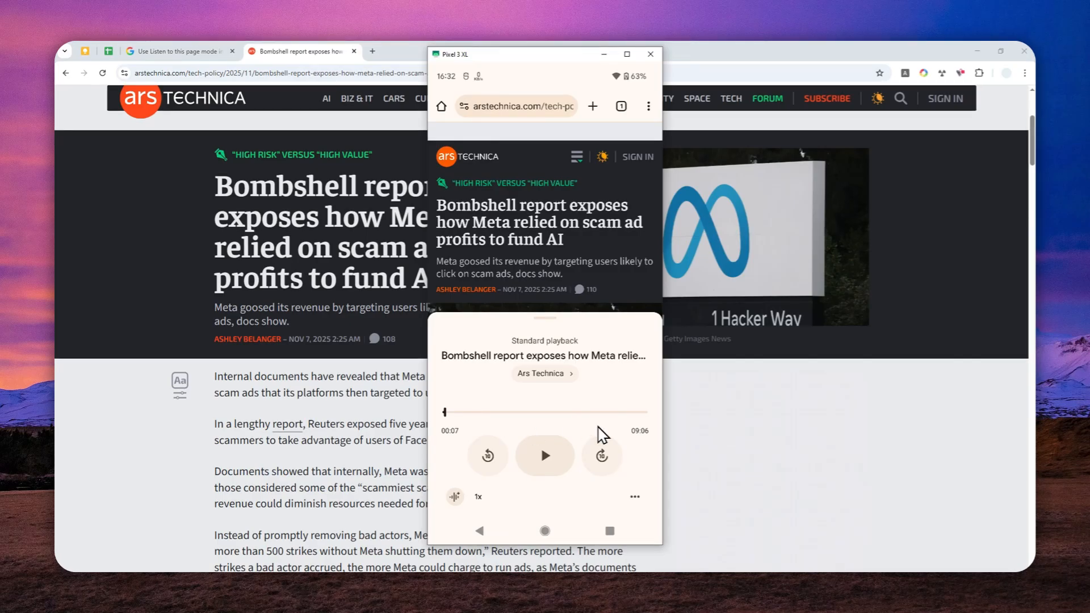
# Switch the article's player back to AI playback
pyautogui.click(638, 433)
pyautogui.click(455, 496)
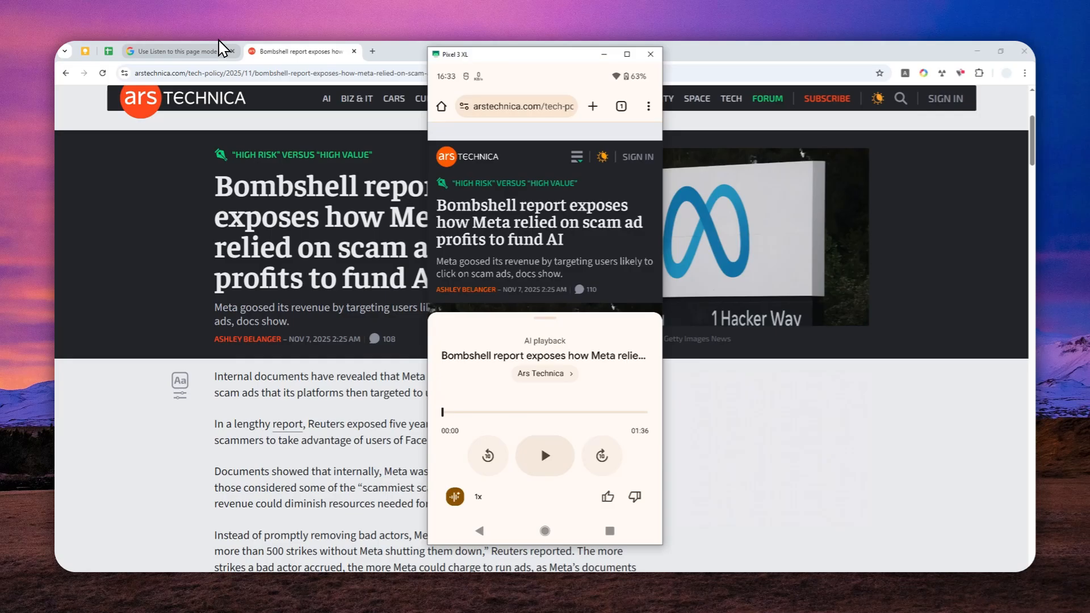
pyautogui.moveTo(220, 42)
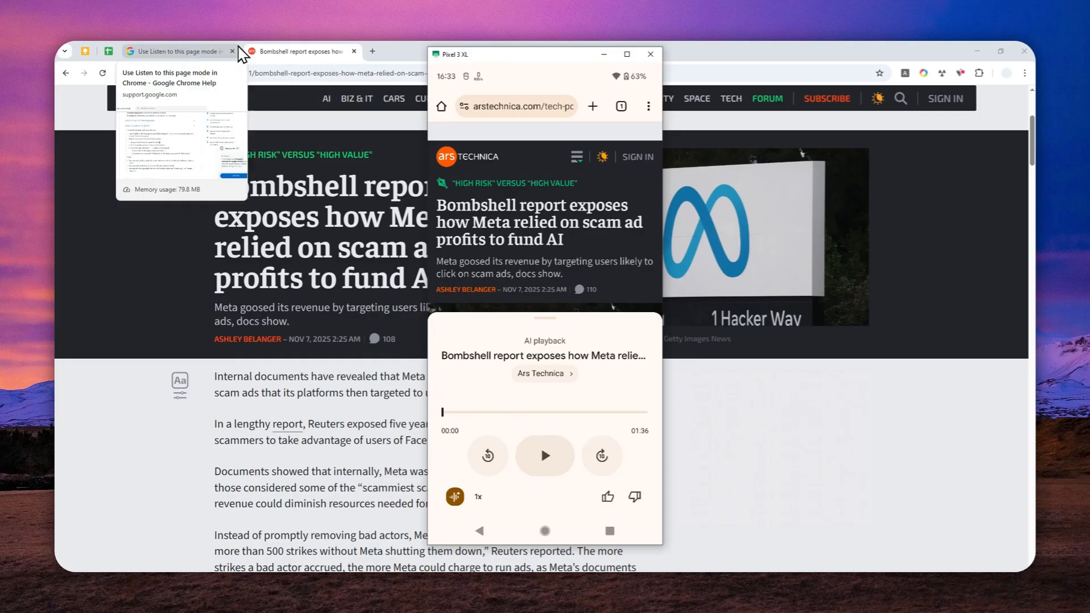
# Collapse the expanded player to its mini player and go to the phone's home screen
pyautogui.moveTo(581, 334); pyautogui.dragTo(573, 481)
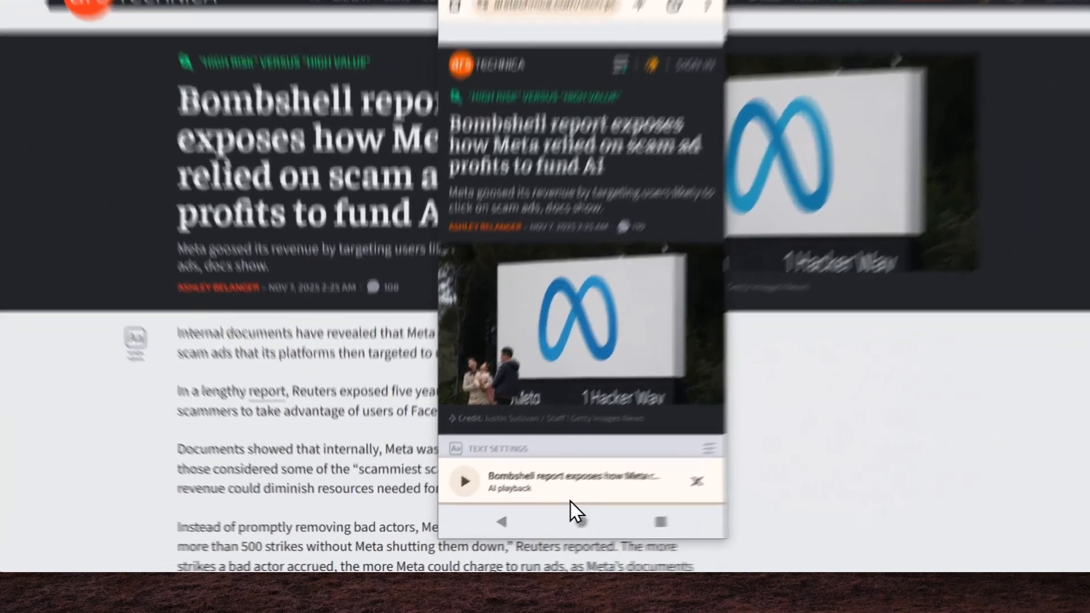
pyautogui.click(544, 530)
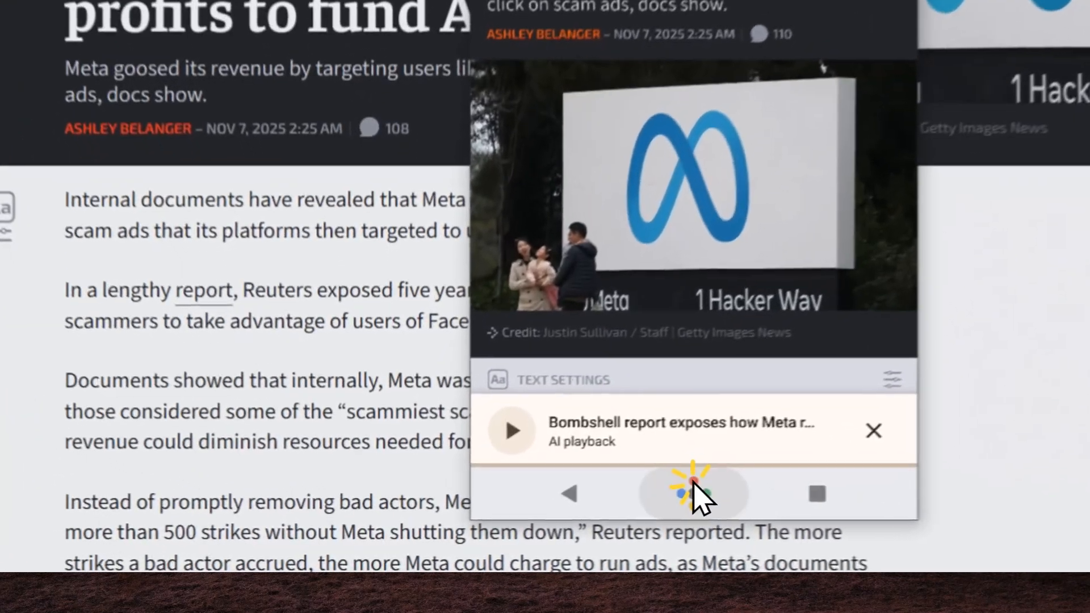